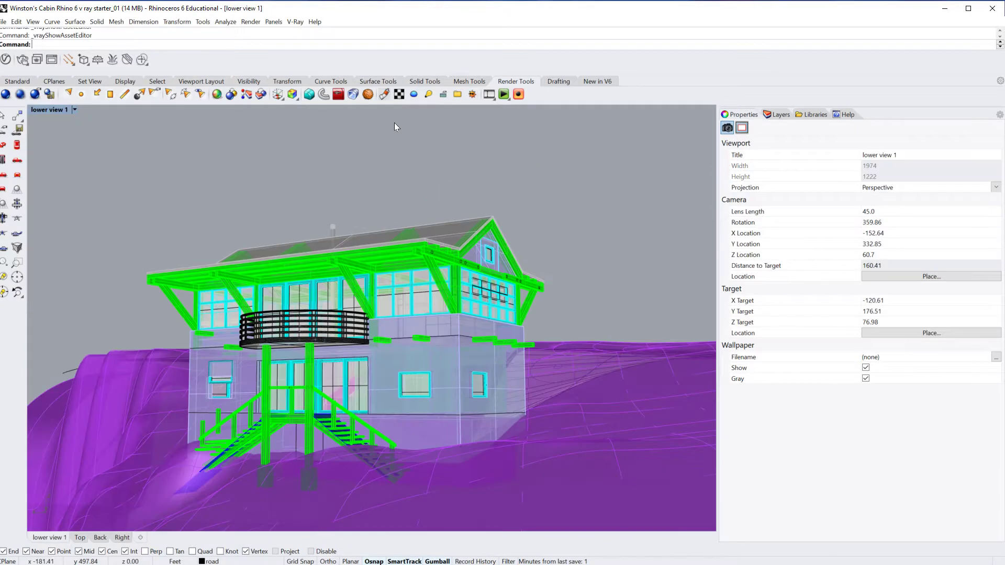
Open the V-Ray Asset Editor and start an interactive render of the cabin.
{"action": "scroll", "coordinate": [354, 177], "scroll_direction": "up", "scroll_amount": 5}
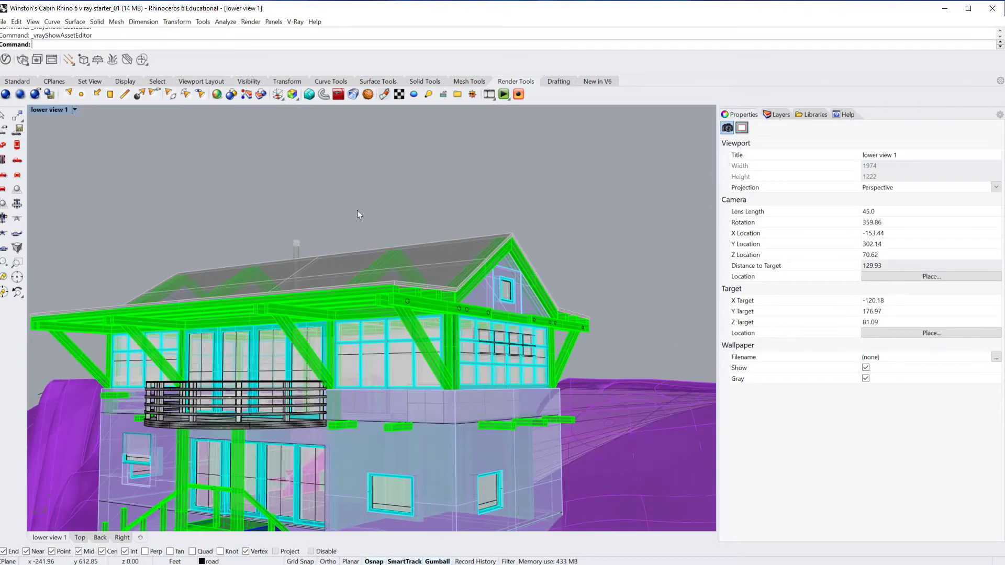
{"action": "scroll", "coordinate": [357, 210], "scroll_direction": "down", "scroll_amount": 5}
{"action": "scroll", "coordinate": [353, 214], "scroll_direction": "up", "scroll_amount": 2}
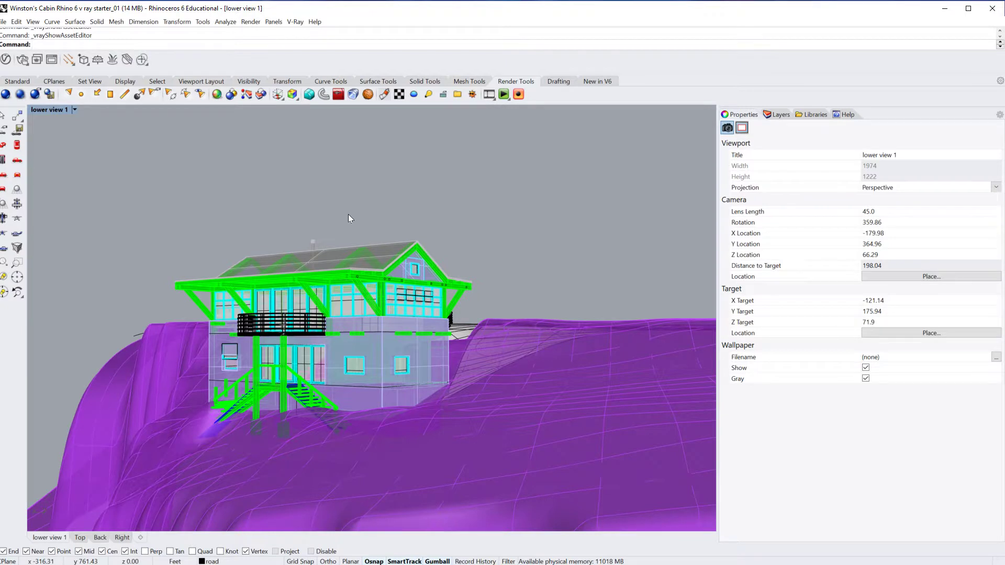
{"action": "left_click", "coordinate": [6, 59]}
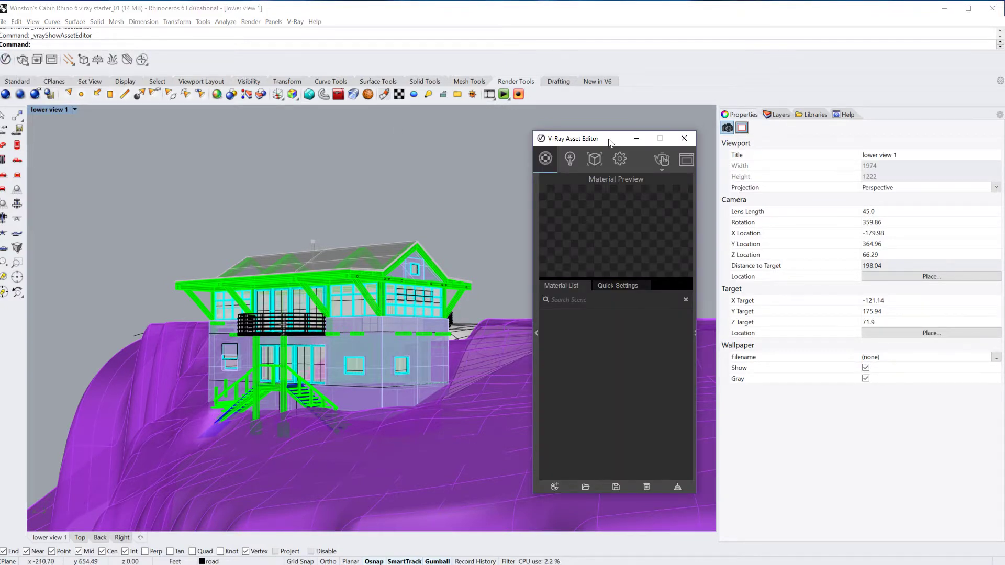
{"action": "left_click_drag", "start_coordinate": [609, 142], "coordinate": [207, 145]}
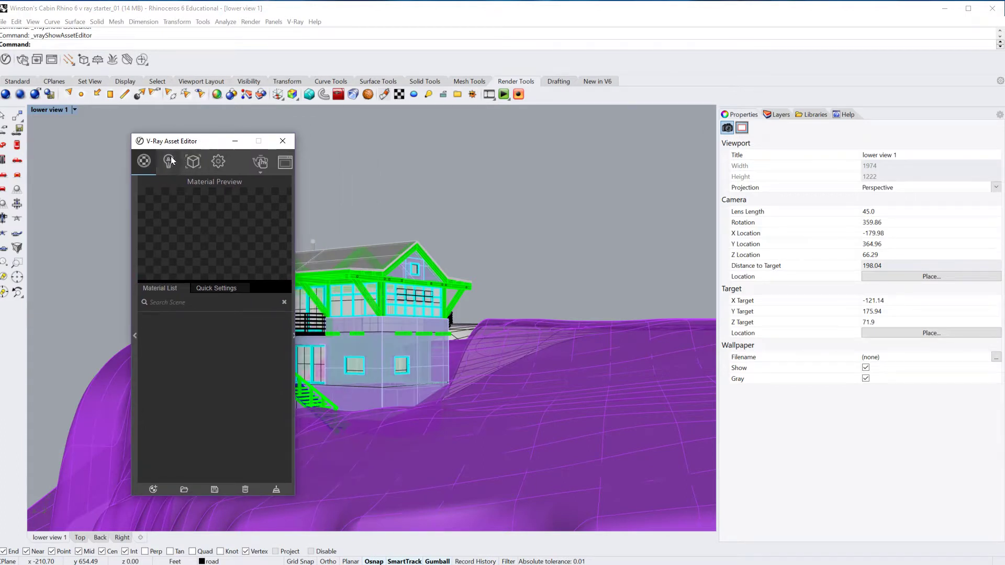
{"action": "left_click", "coordinate": [261, 175]}
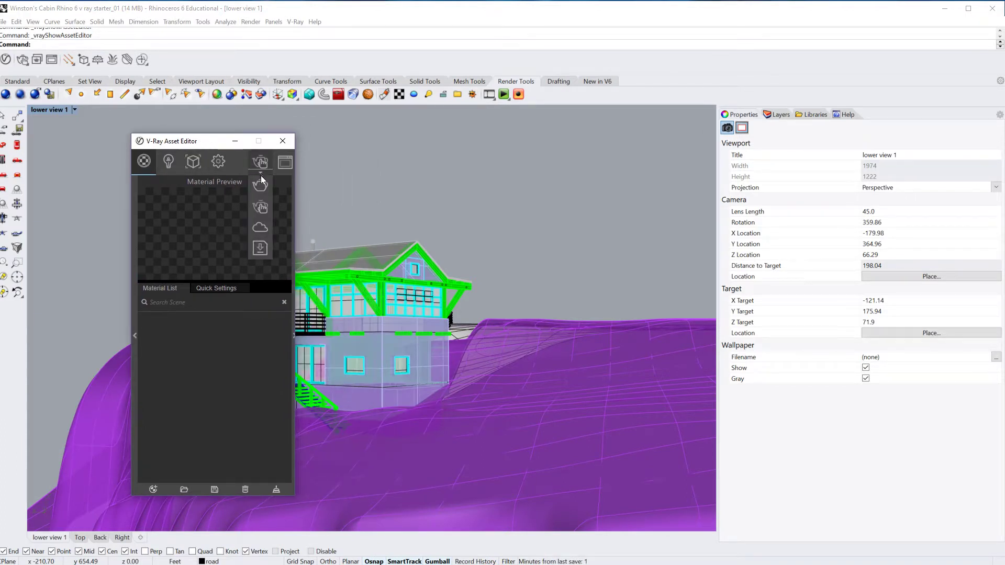
{"action": "left_click", "coordinate": [262, 209]}
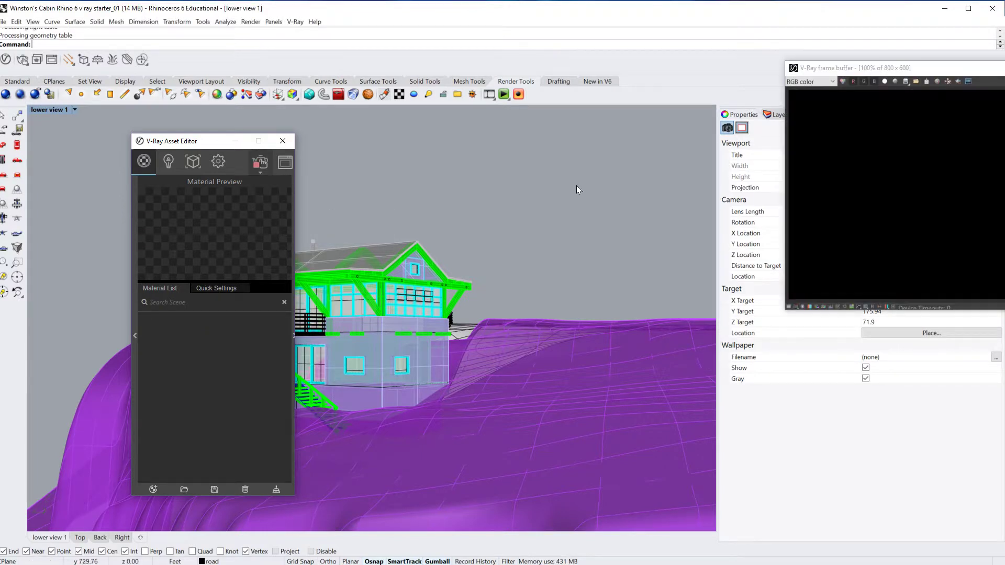
Arrange the V-Ray frame buffer and Asset Editor on either side of the cabin and orbit the perspective slightly.
{"action": "left_click_drag", "start_coordinate": [962, 71], "coordinate": [827, 291]}
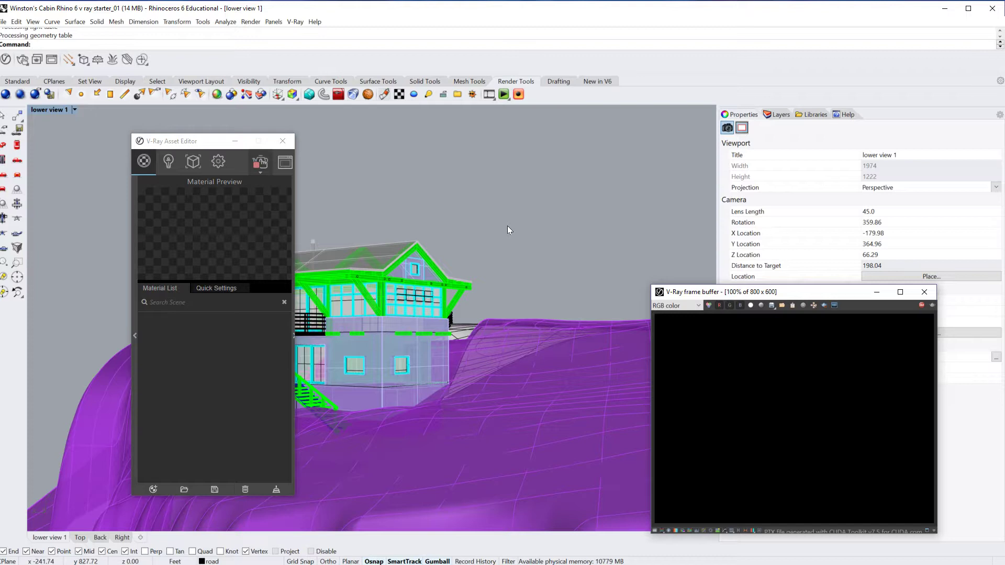
{"action": "left_click_drag", "start_coordinate": [220, 141], "coordinate": [172, 140]}
{"action": "right_click_drag", "start_coordinate": [331, 177], "coordinate": [358, 174]}
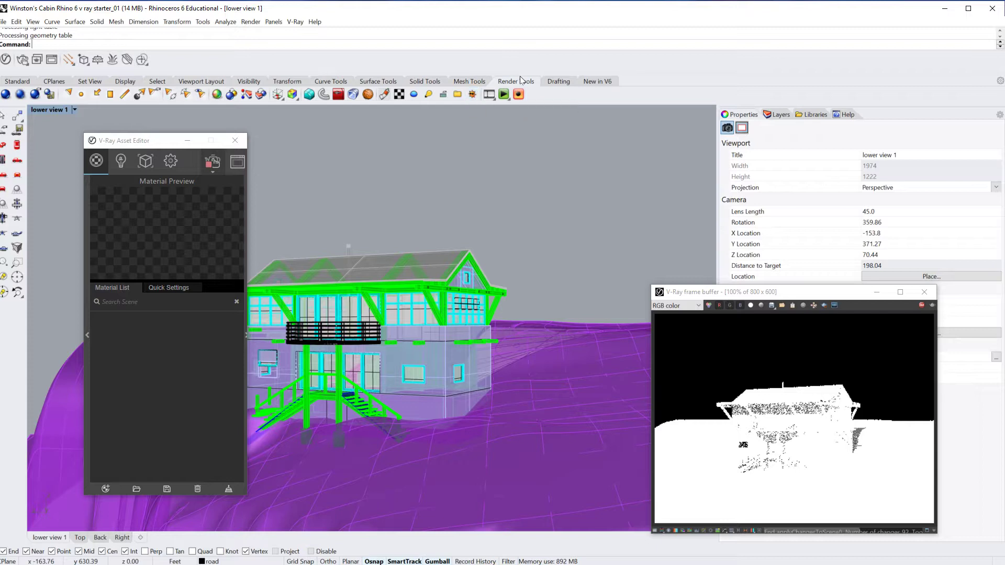
Show Rhino's sun settings and place them between the cabin model and the V-Ray frame buffer.
{"action": "left_click", "coordinate": [17, 82]}
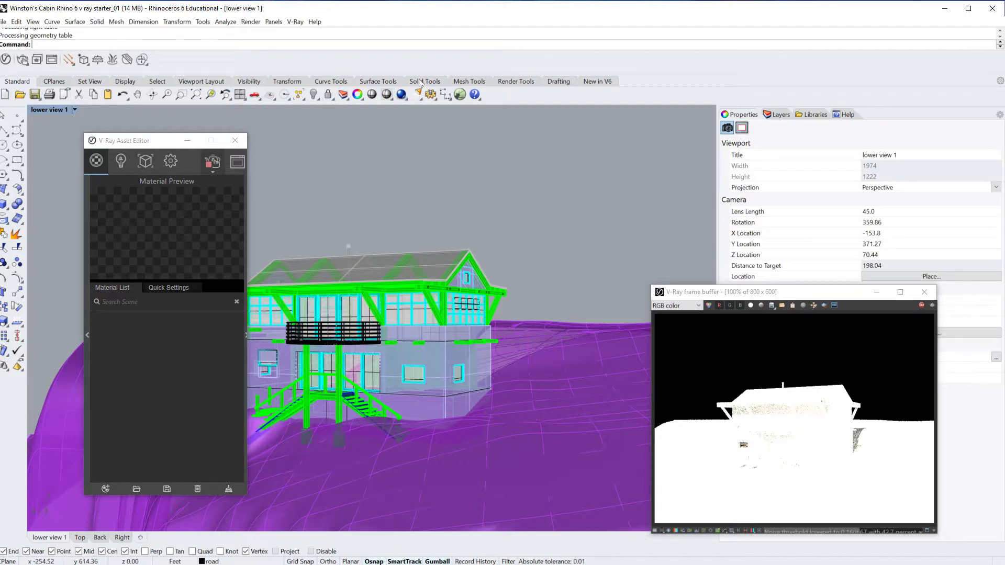
{"action": "left_click", "coordinate": [516, 82]}
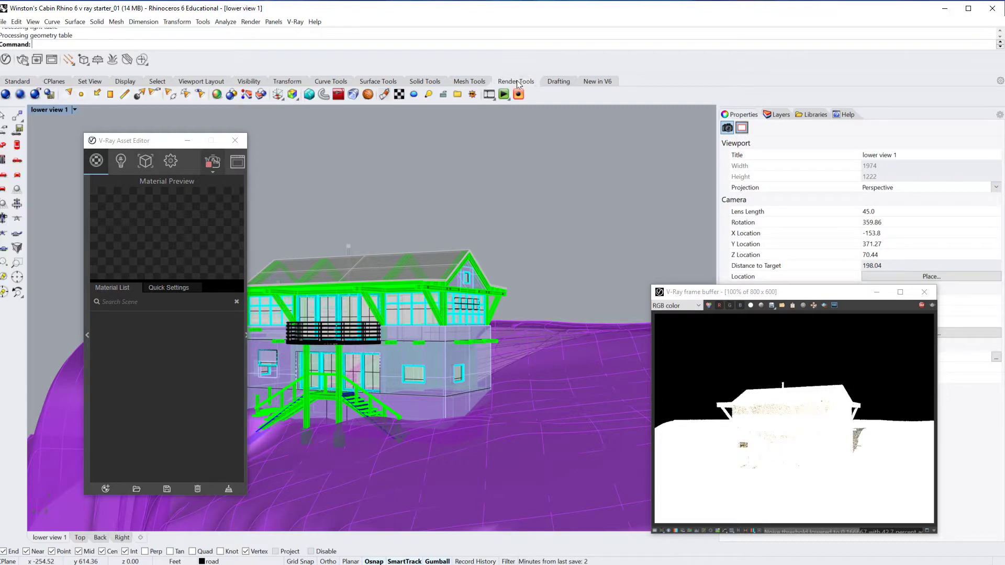
{"action": "left_click", "coordinate": [474, 96]}
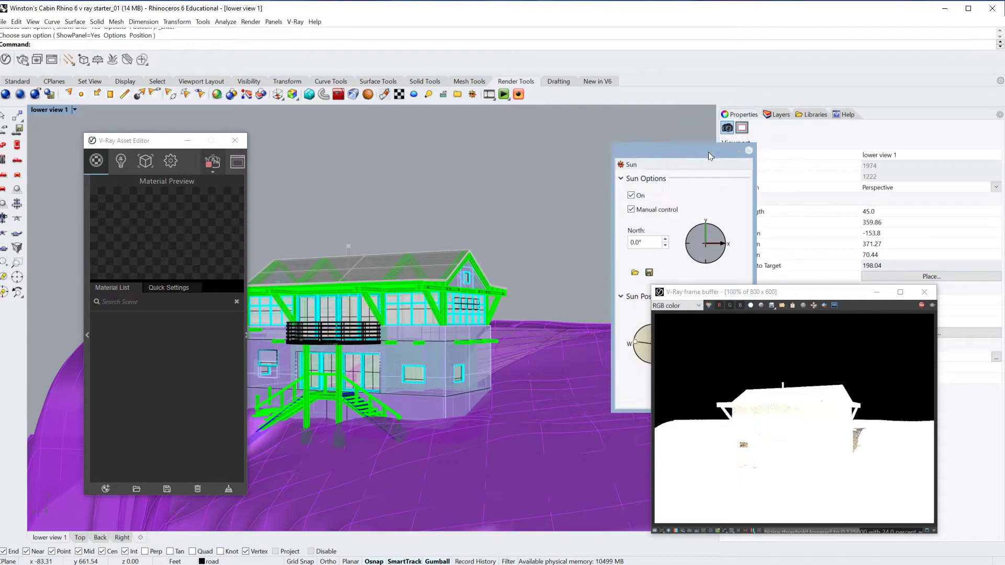
{"action": "left_click_drag", "start_coordinate": [708, 152], "coordinate": [606, 143]}
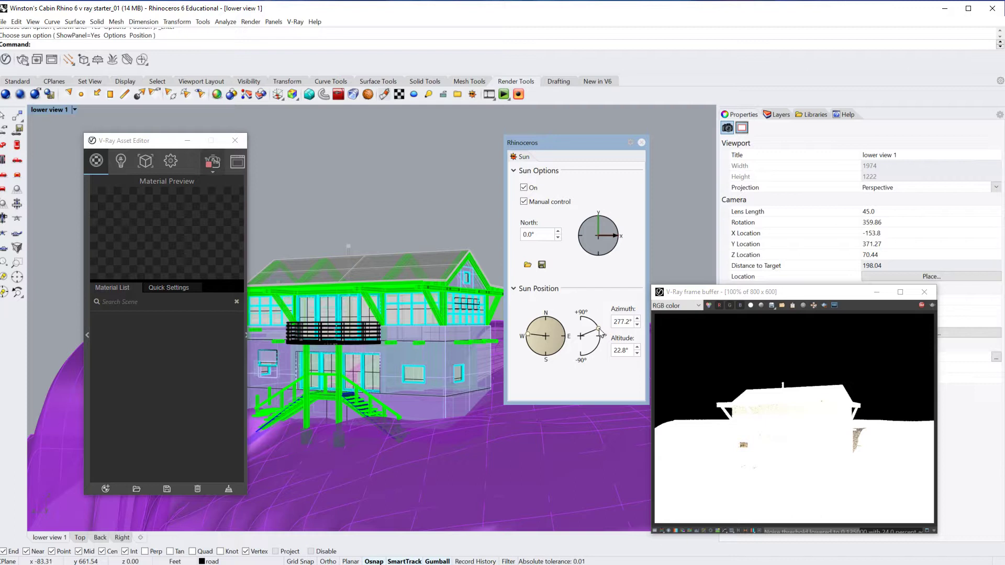
Manually set the sun's altitude to about 50.2° and its azimuth to about 332.2°.
{"action": "left_click_drag", "start_coordinate": [597, 327], "coordinate": [597, 324]}
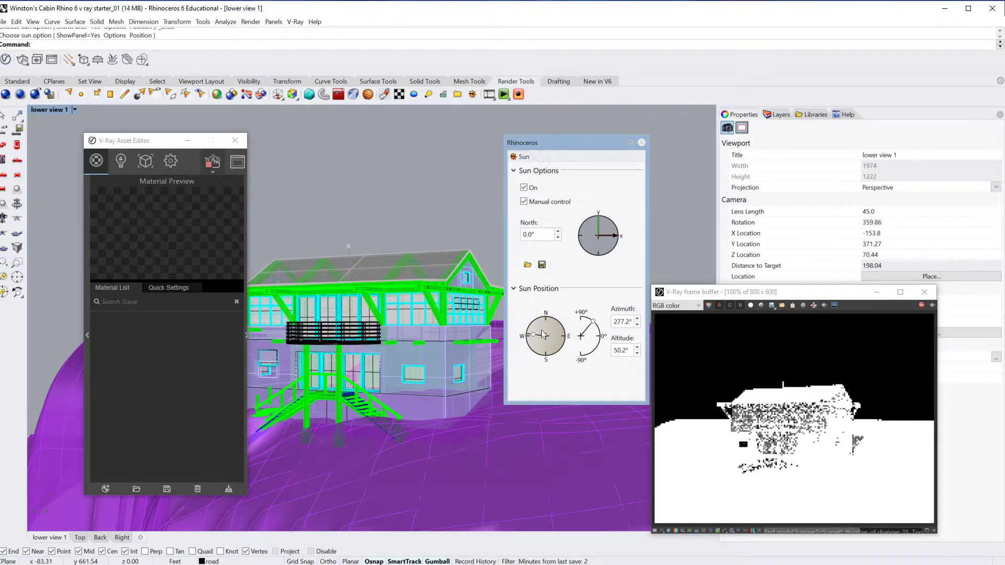
{"action": "left_click_drag", "start_coordinate": [532, 332], "coordinate": [540, 327]}
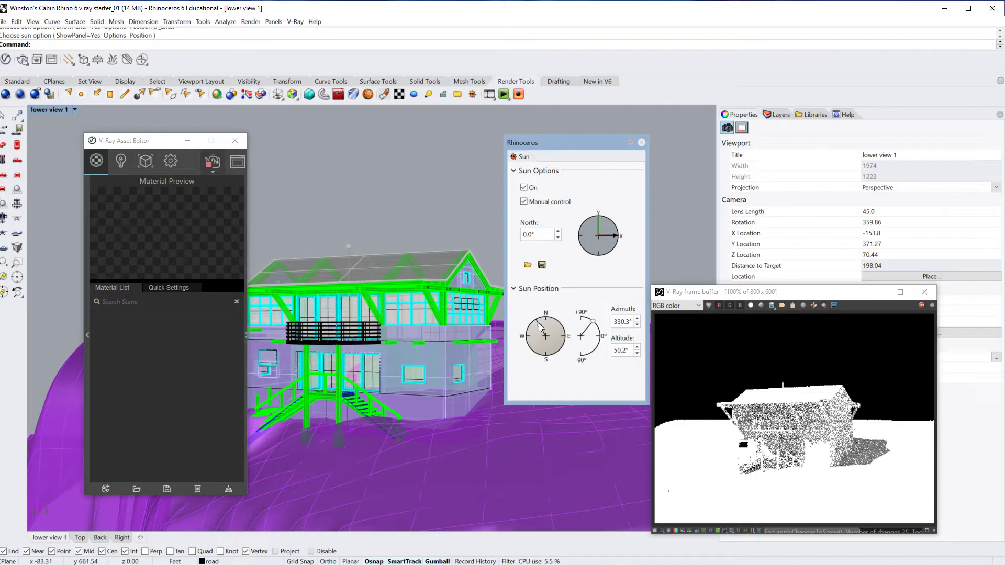
{"action": "left_click", "coordinate": [541, 326]}
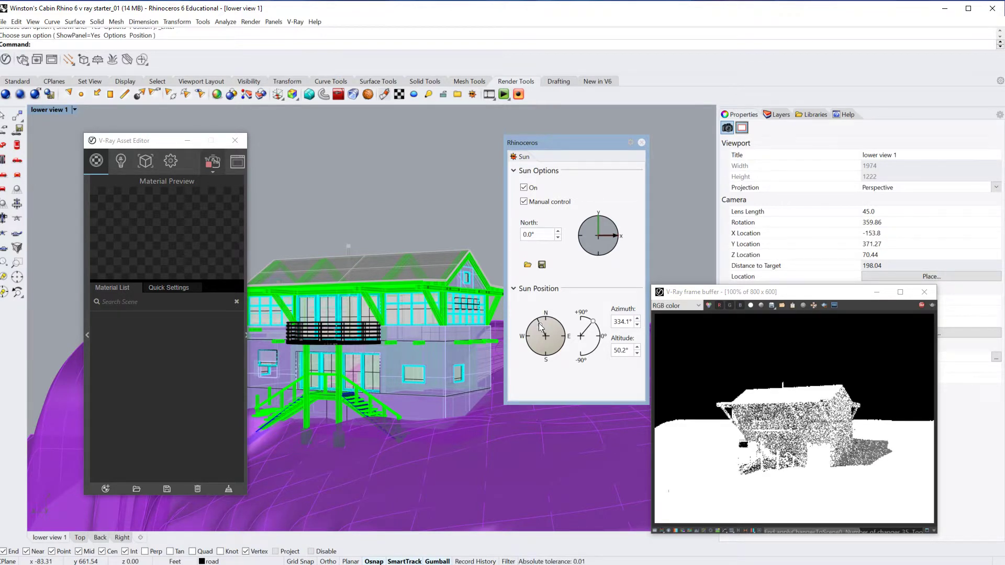
{"action": "left_click", "coordinate": [540, 326]}
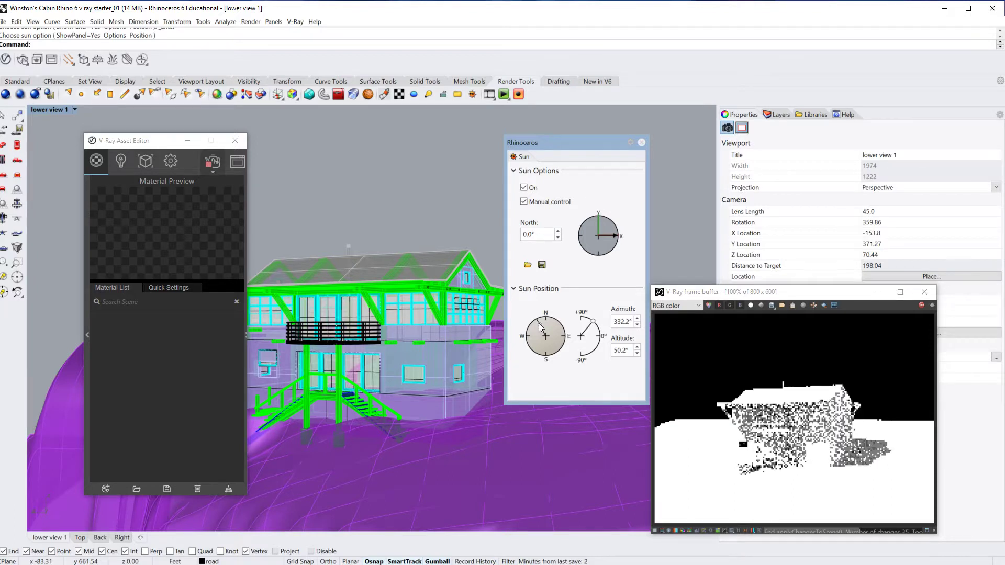
Turn off manual sun control and rotate the sun's north direction to about 87.7°.
{"action": "left_click", "coordinate": [524, 202]}
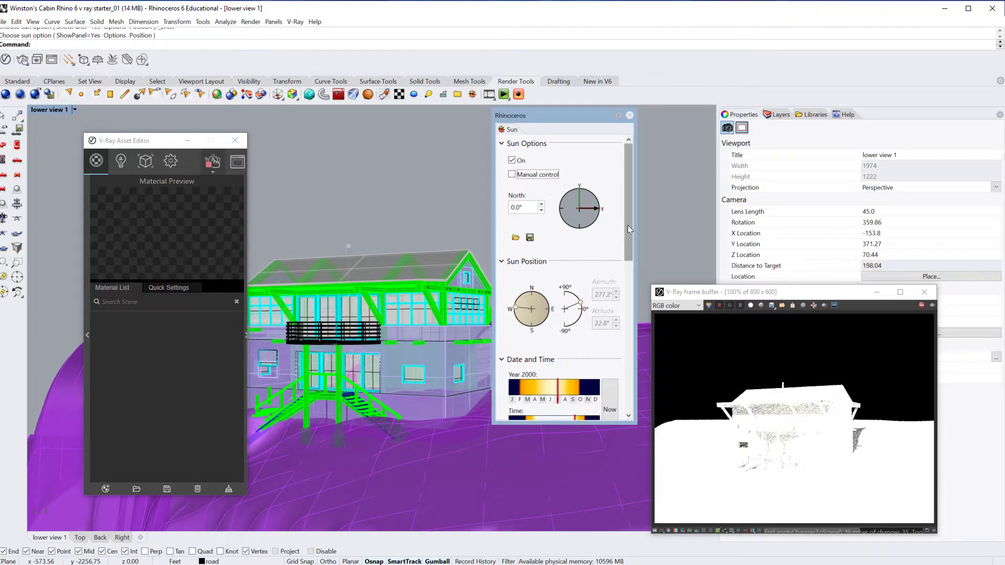
{"action": "mouse_move", "coordinate": [627, 225]}
{"action": "left_mouse_down"}
{"action": "mouse_move", "coordinate": [628, 300]}
{"action": "mouse_move", "coordinate": [633, 210]}
{"action": "left_mouse_up"}
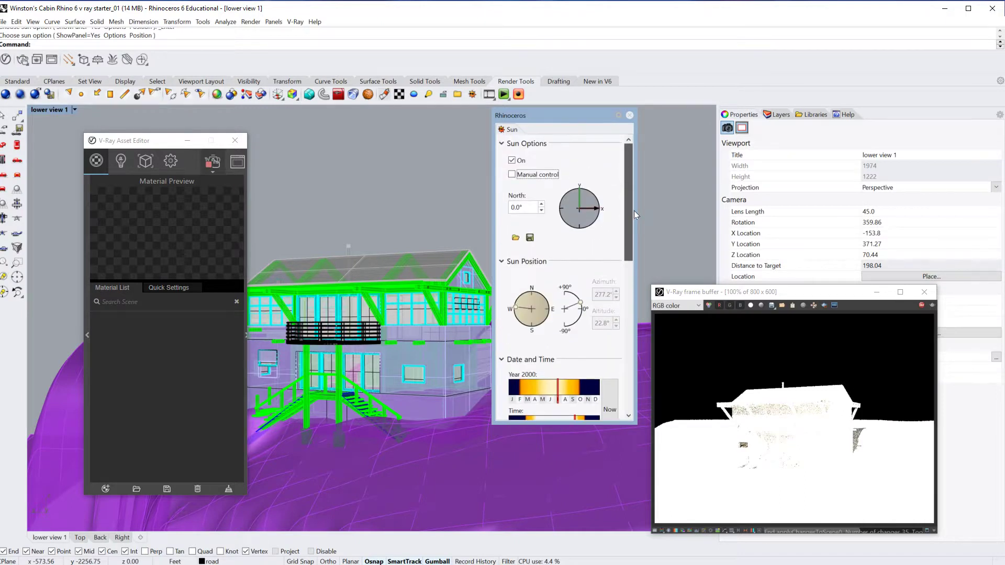
{"action": "double_click", "coordinate": [532, 211]}
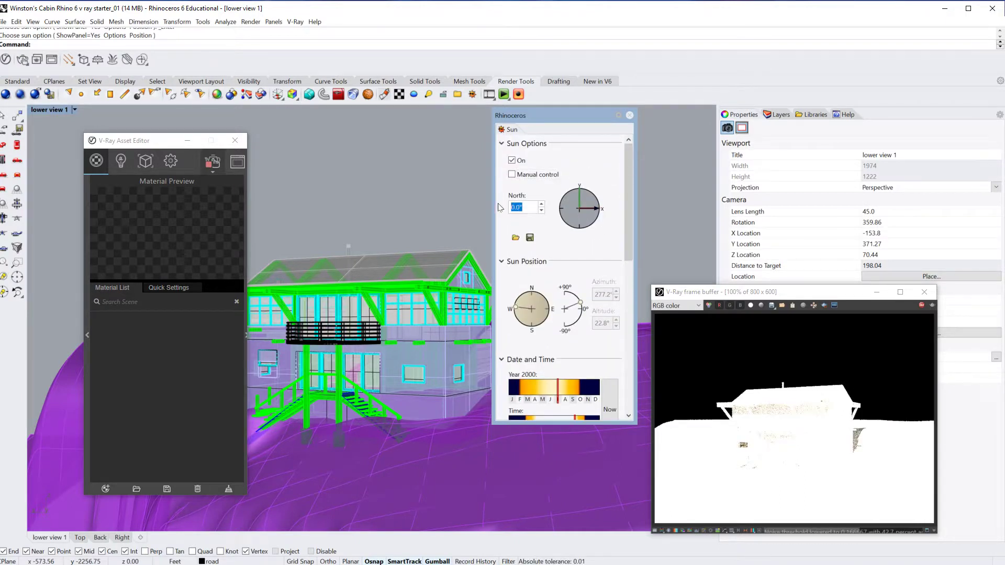
{"action": "left_click_drag", "start_coordinate": [598, 211], "coordinate": [580, 183]}
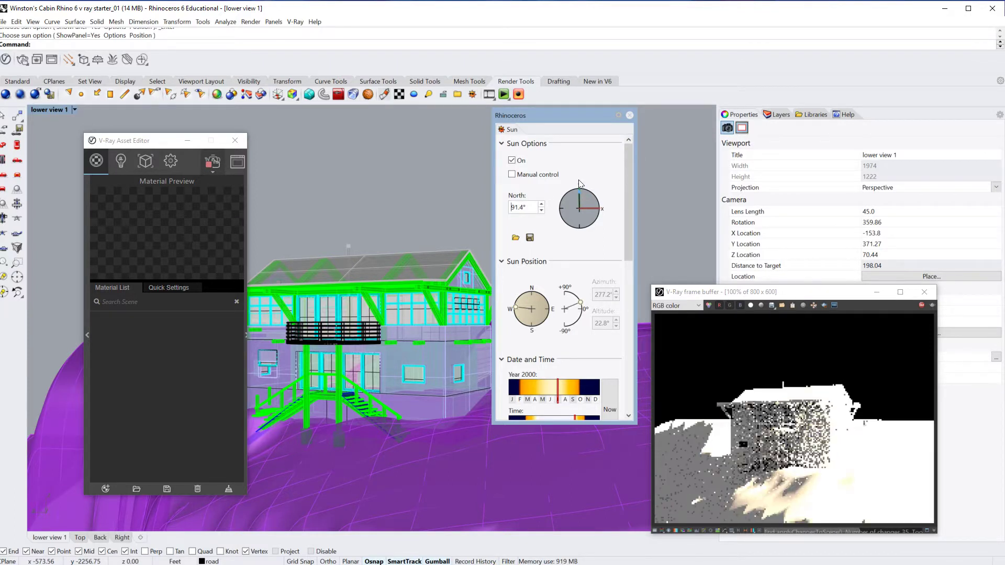
{"action": "left_click_drag", "start_coordinate": [580, 184], "coordinate": [580, 184]}
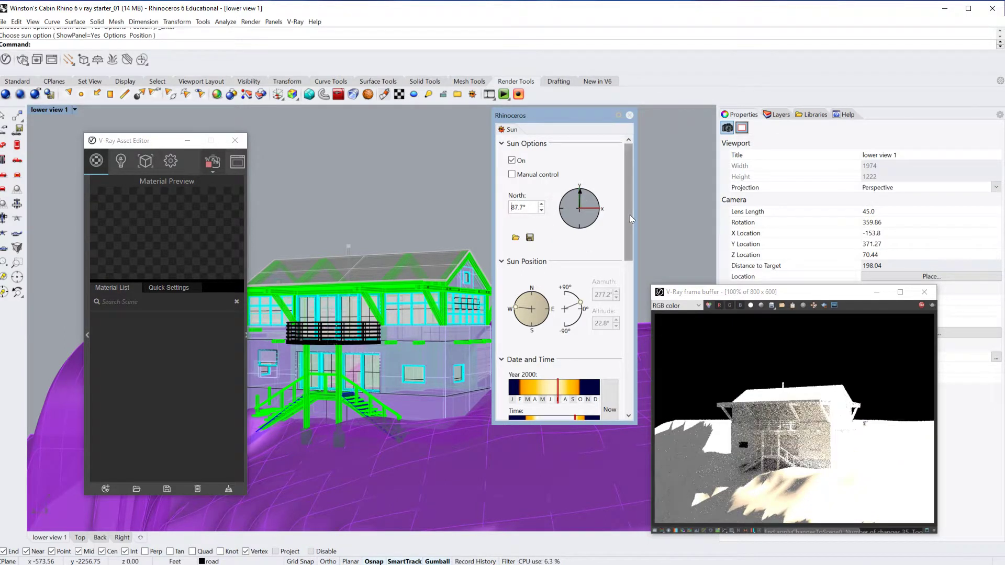
Check the sun's location settings, then set its date to 5/2/2000 and time to about 6:45 AM.
{"action": "left_click_drag", "start_coordinate": [630, 215], "coordinate": [622, 392]}
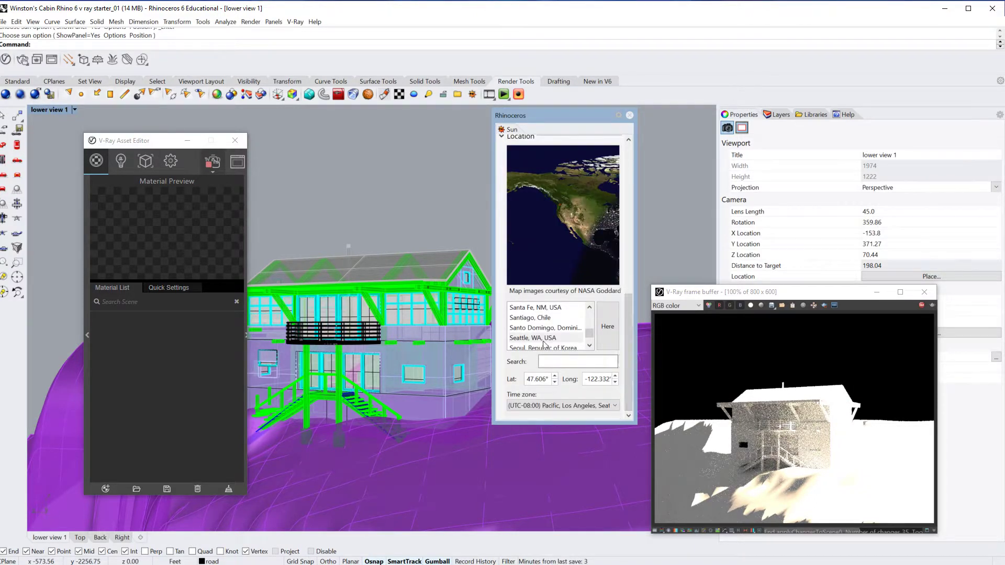
{"action": "left_click_drag", "start_coordinate": [629, 352], "coordinate": [630, 259]}
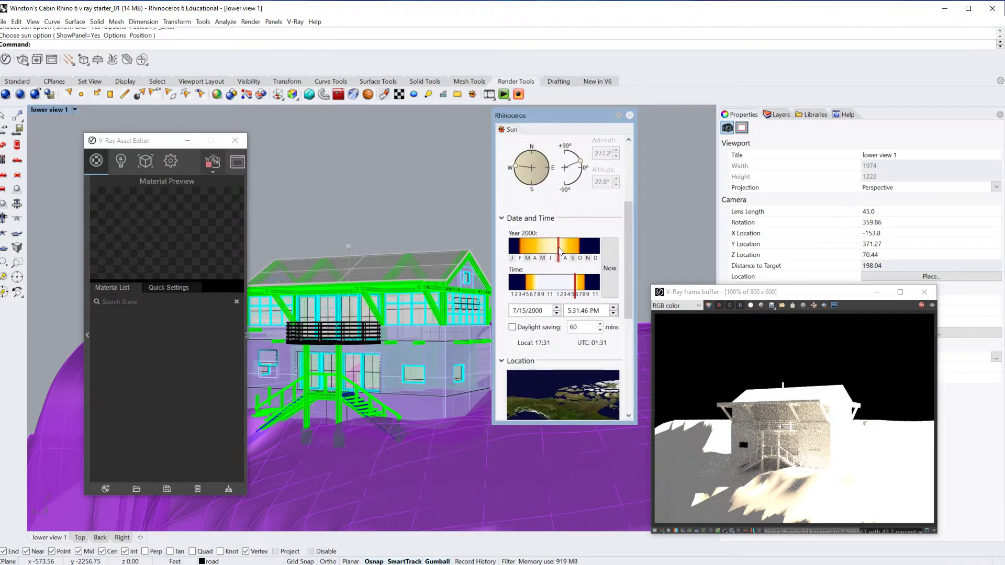
{"action": "left_click_drag", "start_coordinate": [560, 251], "coordinate": [539, 250]}
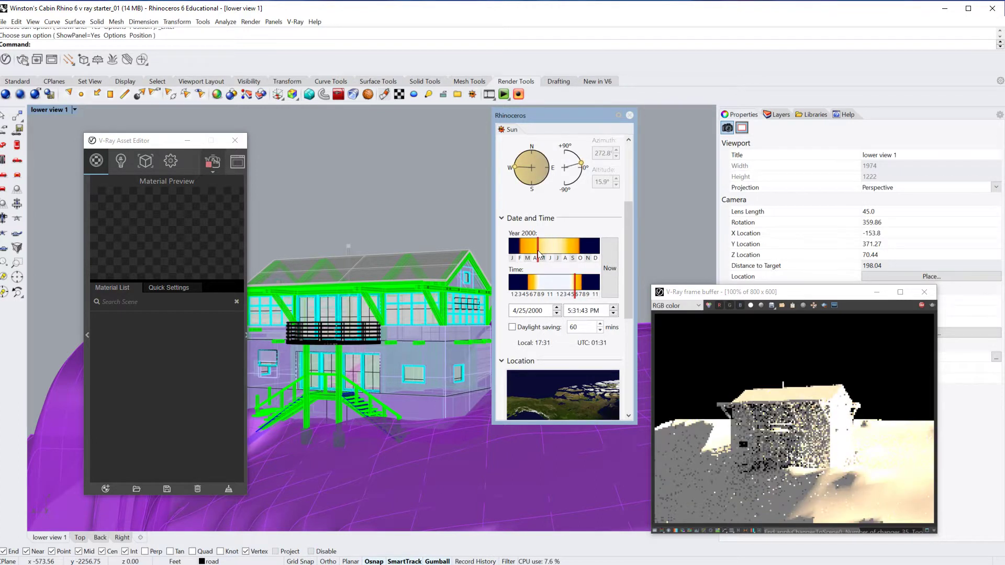
{"action": "left_click_drag", "start_coordinate": [575, 286], "coordinate": [536, 291]}
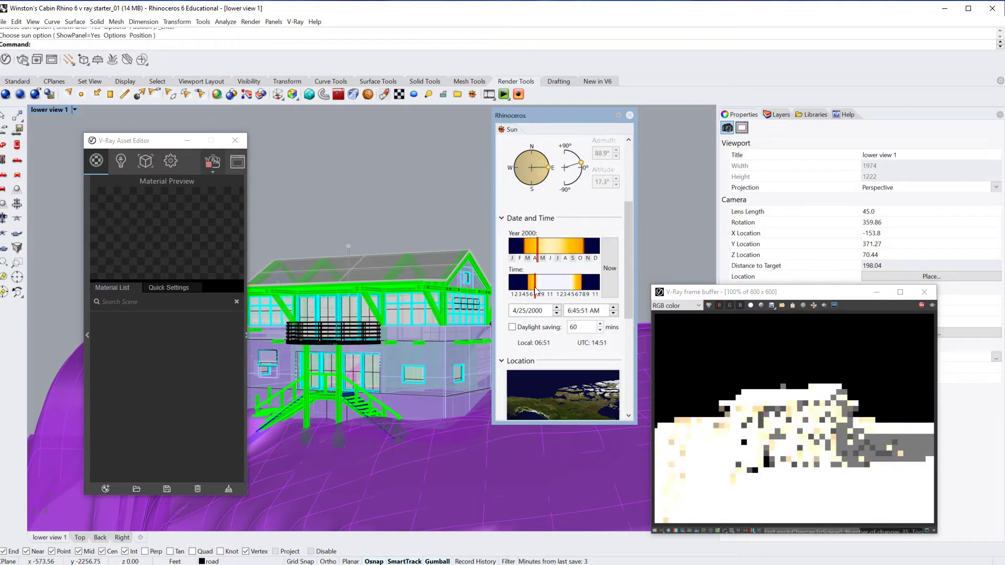
{"action": "mouse_move", "coordinate": [537, 255]}
{"action": "left_mouse_down"}
{"action": "mouse_move", "coordinate": [559, 261]}
{"action": "mouse_move", "coordinate": [541, 261]}
{"action": "left_mouse_up"}
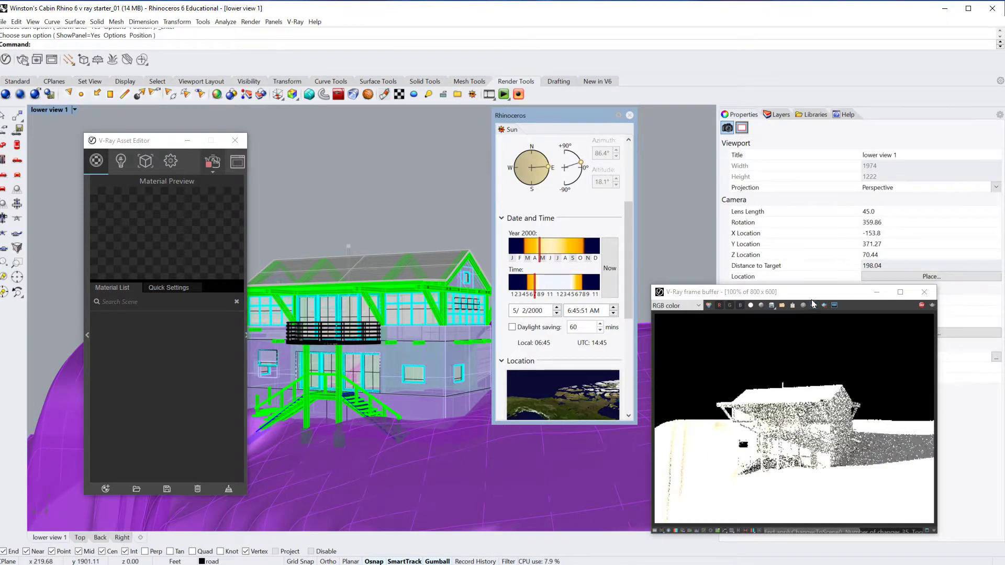
Move the frame buffer higher, adjust the sun's time to about 6:40 AM, and close the sun settings.
{"action": "left_click_drag", "start_coordinate": [812, 297], "coordinate": [808, 198]}
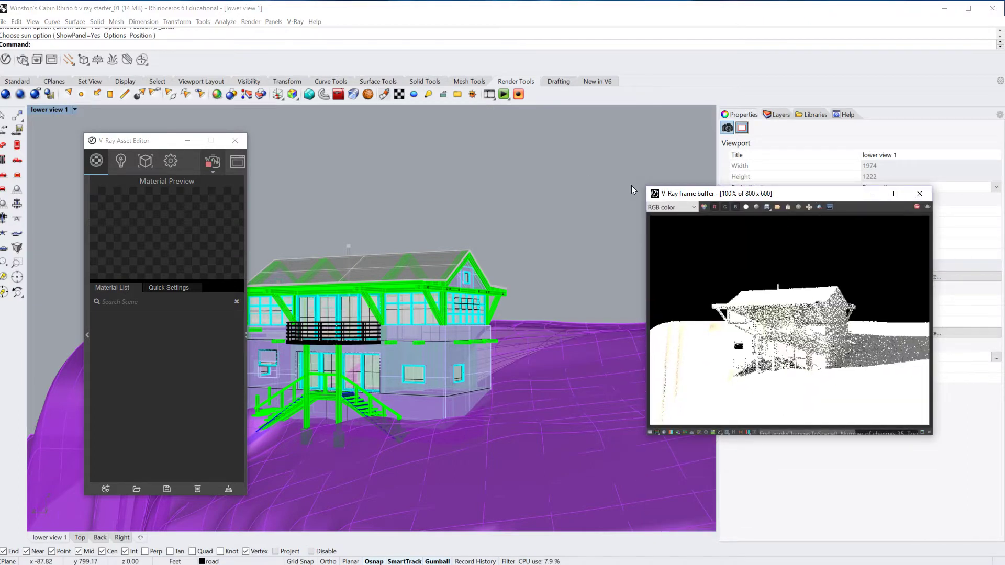
{"action": "left_click", "coordinate": [473, 94]}
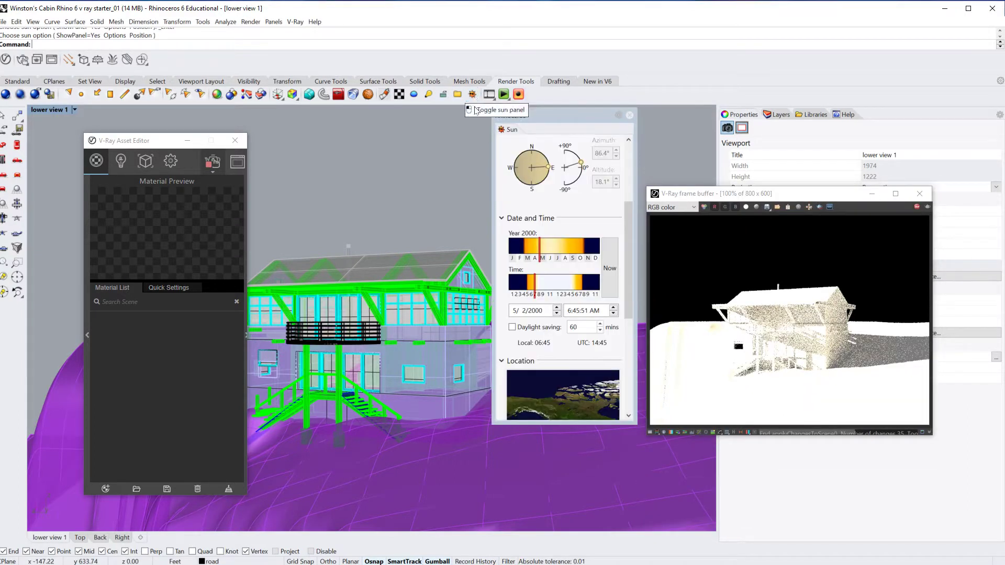
{"action": "left_click_drag", "start_coordinate": [554, 118], "coordinate": [522, 120]}
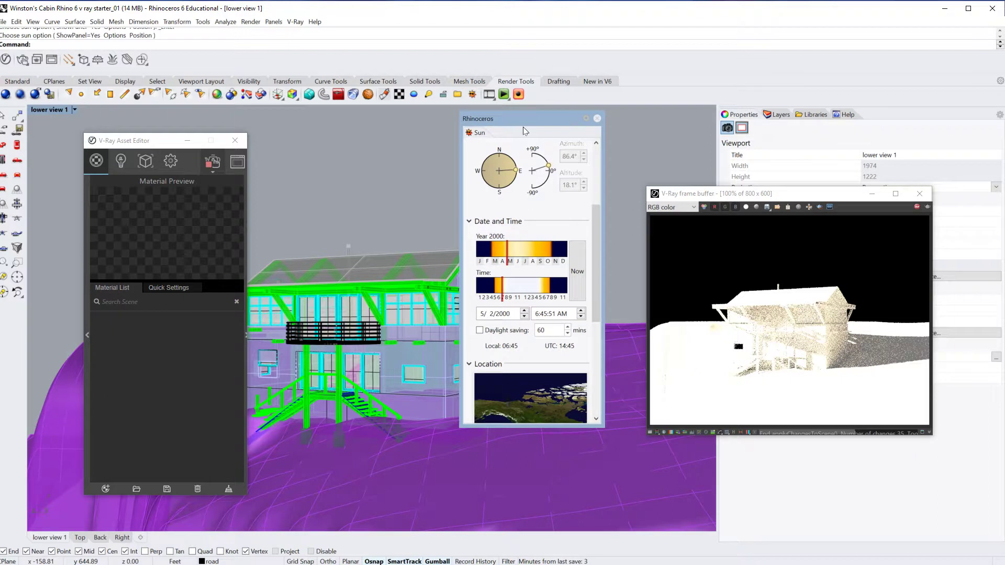
{"action": "left_click", "coordinate": [504, 292]}
{"action": "left_click_drag", "start_coordinate": [503, 294], "coordinate": [501, 295]}
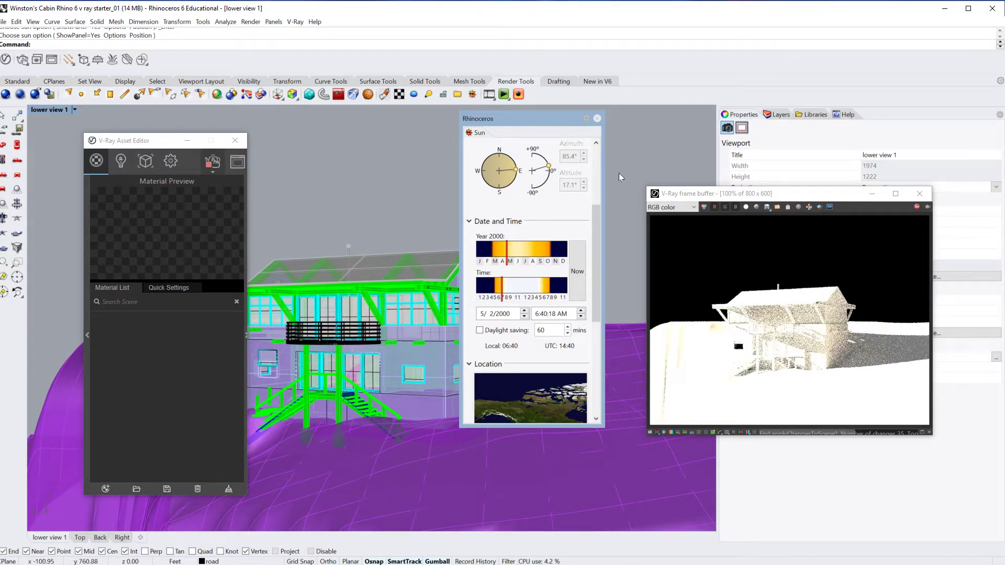
{"action": "left_click", "coordinate": [598, 119]}
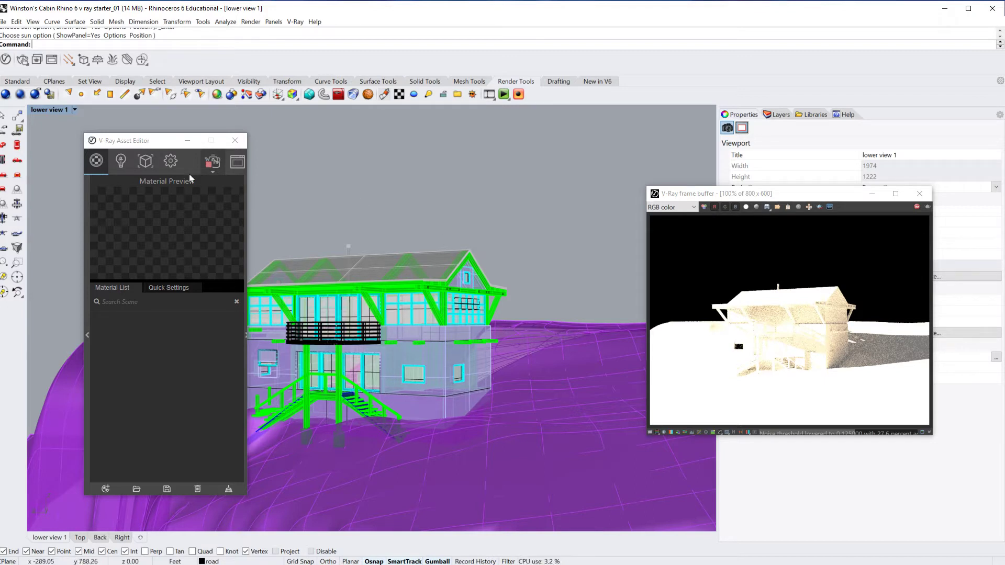
Assign a Sky texture linked to the Rhino document sun as the V-Ray environment background and return to the render settings.
{"action": "left_click", "coordinate": [172, 162]}
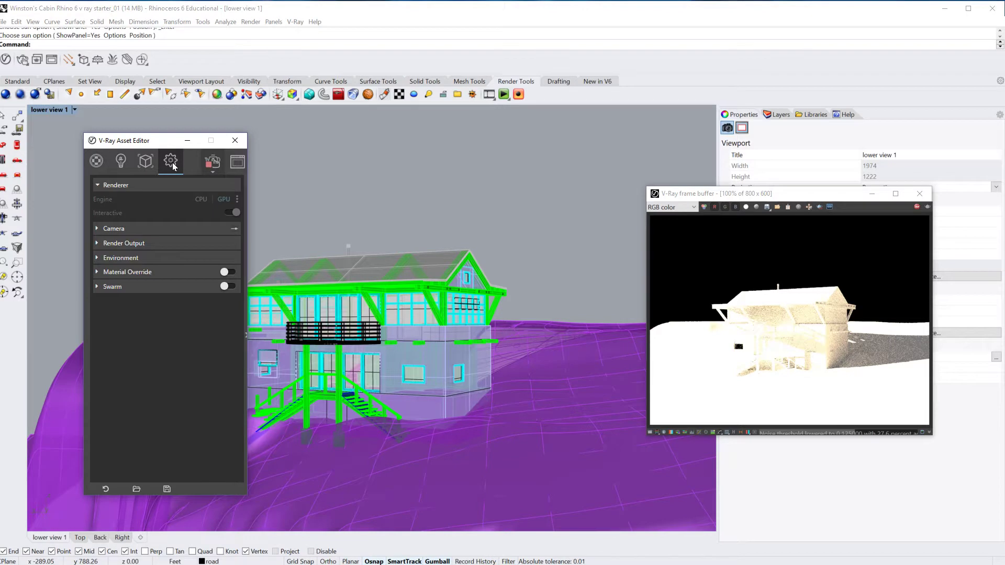
{"action": "left_click_drag", "start_coordinate": [164, 146], "coordinate": [211, 101]}
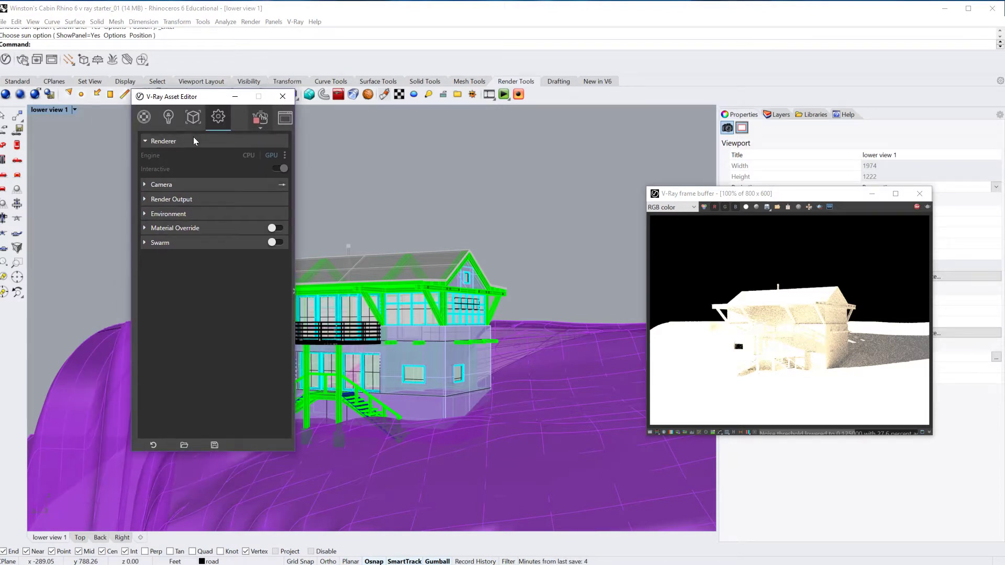
{"action": "left_click", "coordinate": [145, 215]}
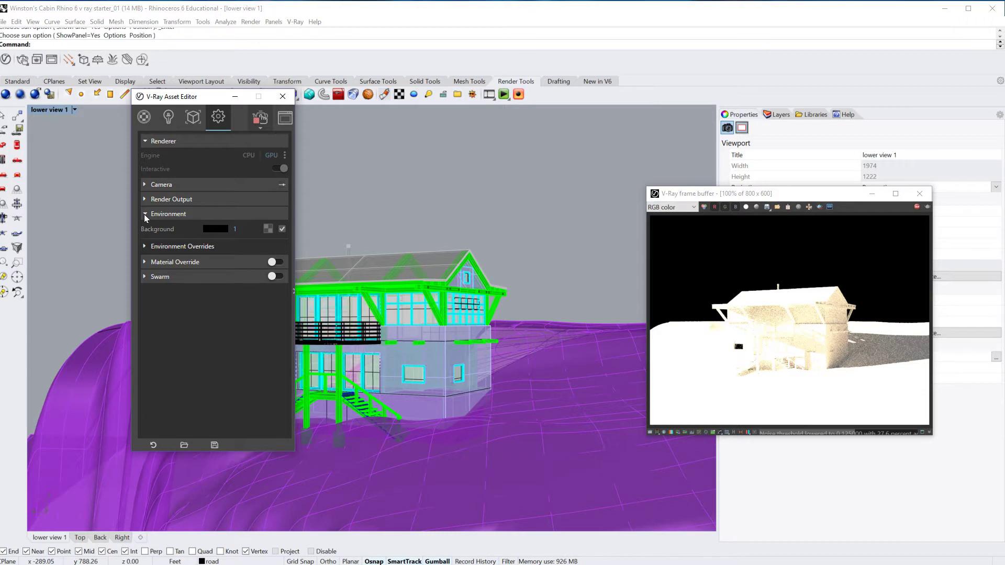
{"action": "left_click", "coordinate": [268, 229]}
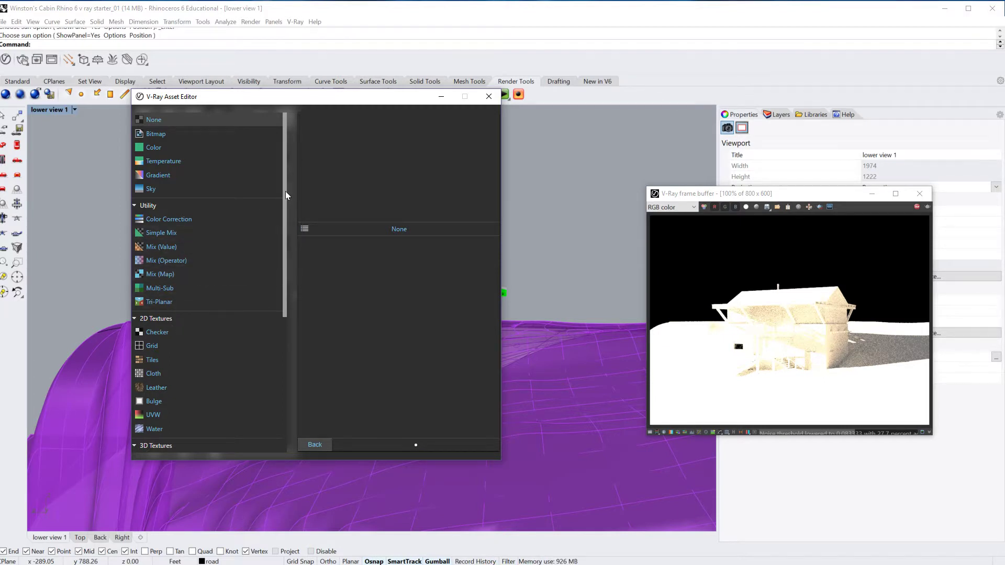
{"action": "scroll", "coordinate": [284, 192], "scroll_direction": "down", "scroll_amount": 2}
{"action": "left_click_drag", "start_coordinate": [282, 218], "coordinate": [278, 174]}
{"action": "left_click", "coordinate": [150, 189]}
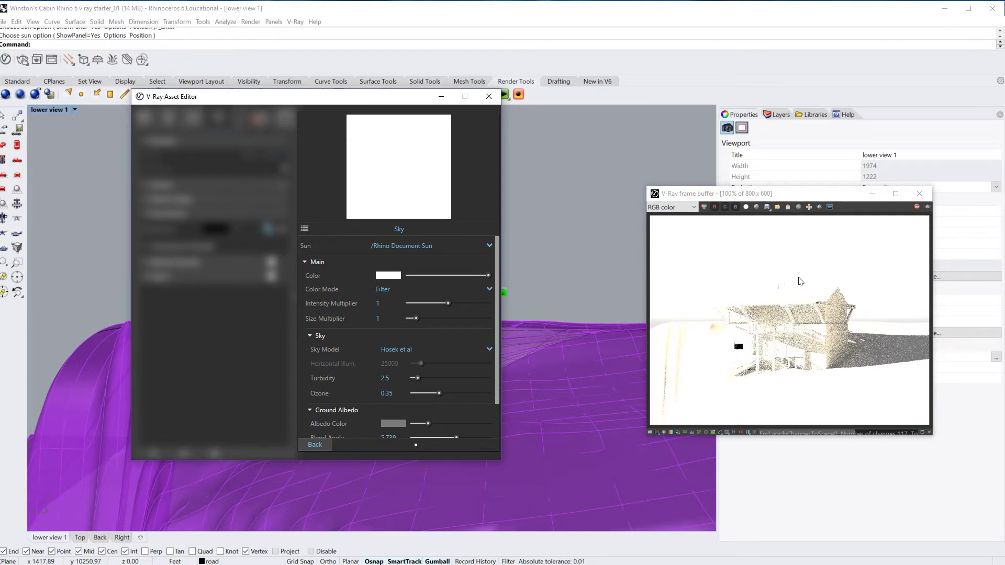
{"action": "left_click_drag", "start_coordinate": [807, 199], "coordinate": [699, 152]}
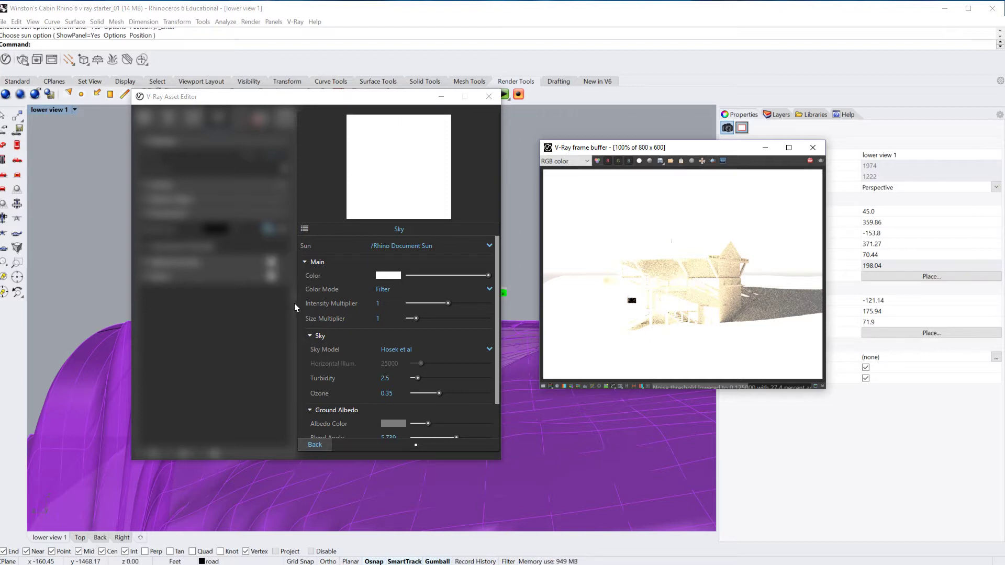
{"action": "left_click", "coordinate": [315, 446]}
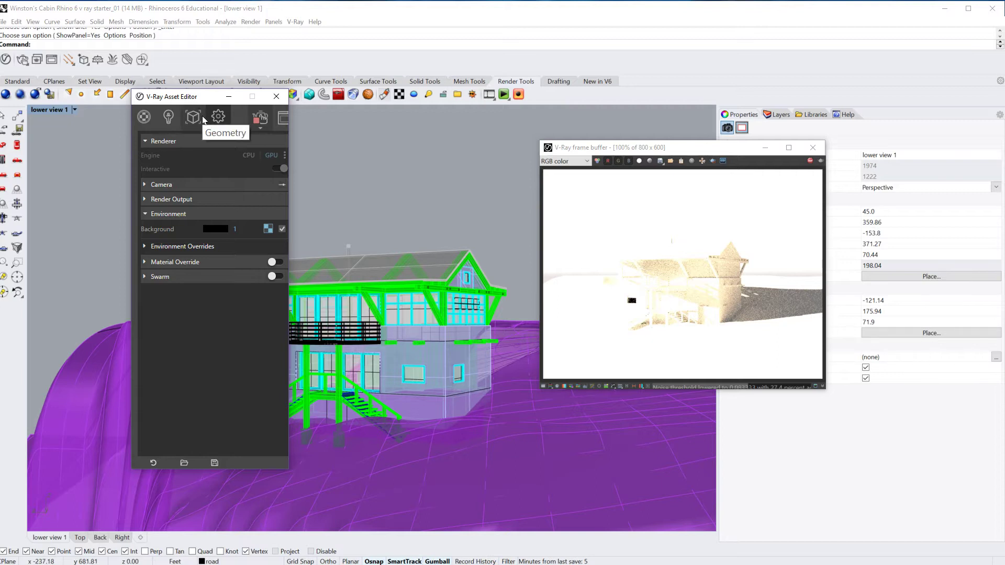
Adjust the V-Ray camera's exposure value to 14.24 while comparing brightness in the frame buffer.
{"action": "left_click", "coordinate": [159, 186]}
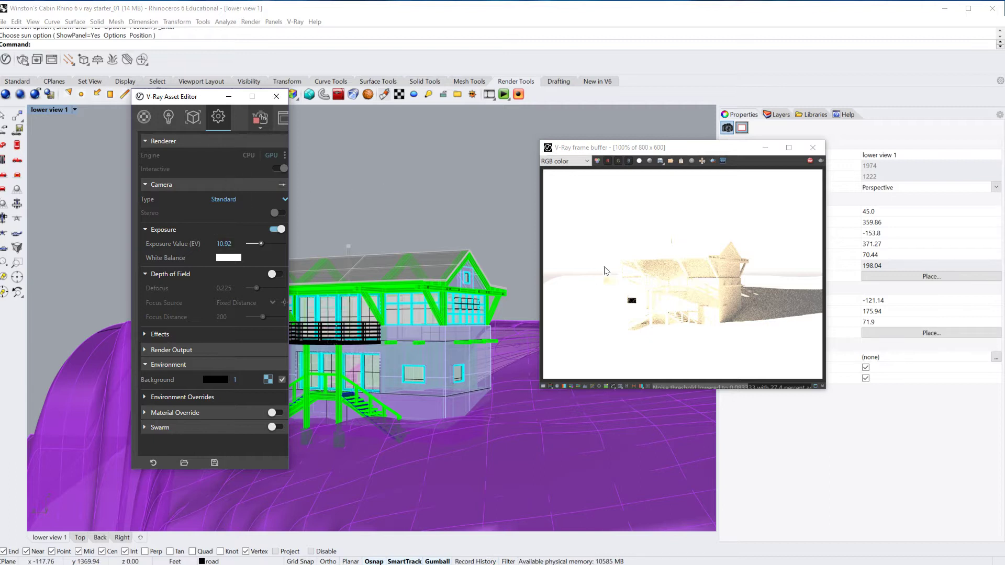
{"action": "left_click_drag", "start_coordinate": [691, 149], "coordinate": [669, 144]}
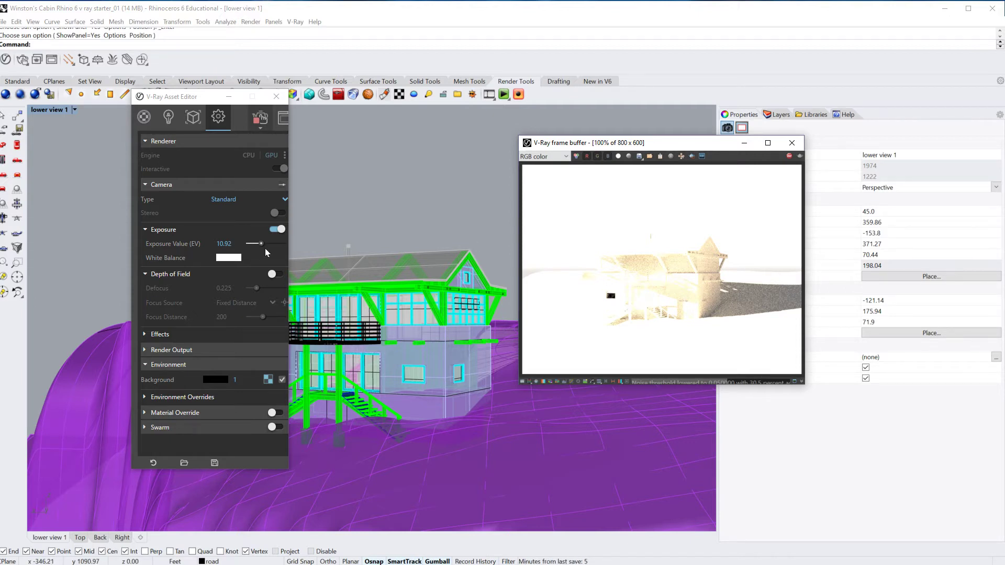
{"action": "left_click_drag", "start_coordinate": [262, 247], "coordinate": [267, 248]}
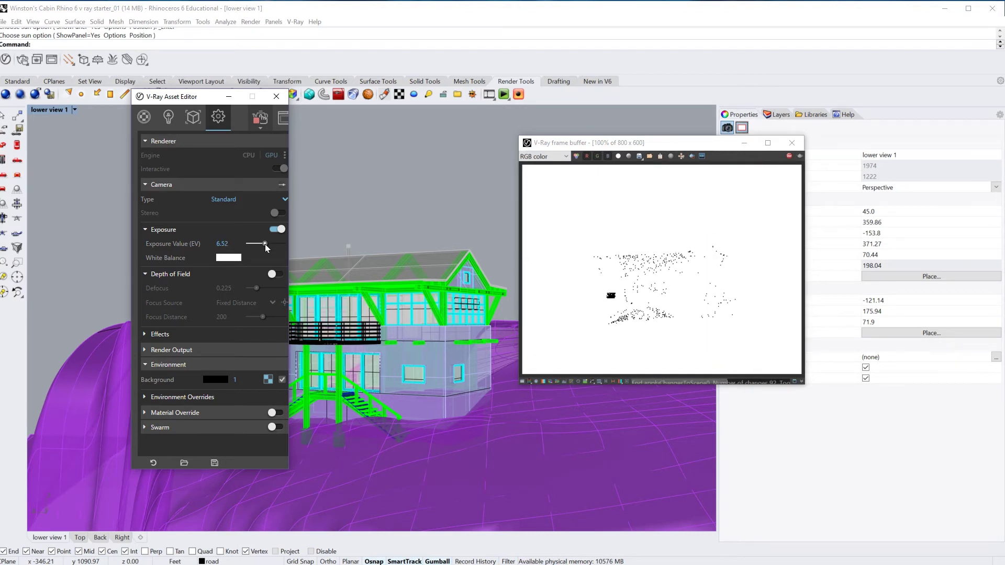
{"action": "left_click_drag", "start_coordinate": [266, 248], "coordinate": [260, 248]}
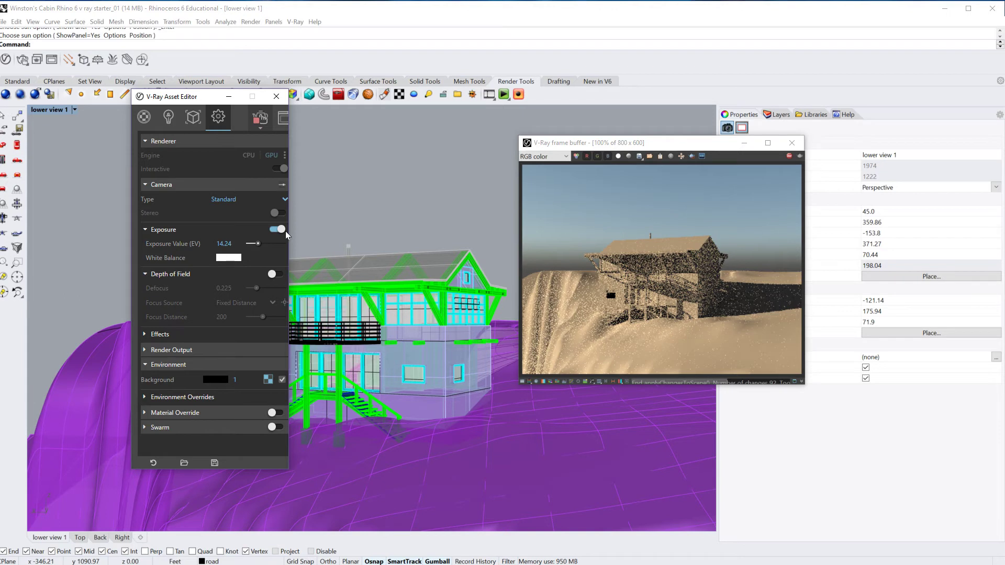
Reopen the sun settings, set the time to about 6:29 AM, and raise the camera's exposure value to 15.4.
{"action": "left_click", "coordinate": [473, 95]}
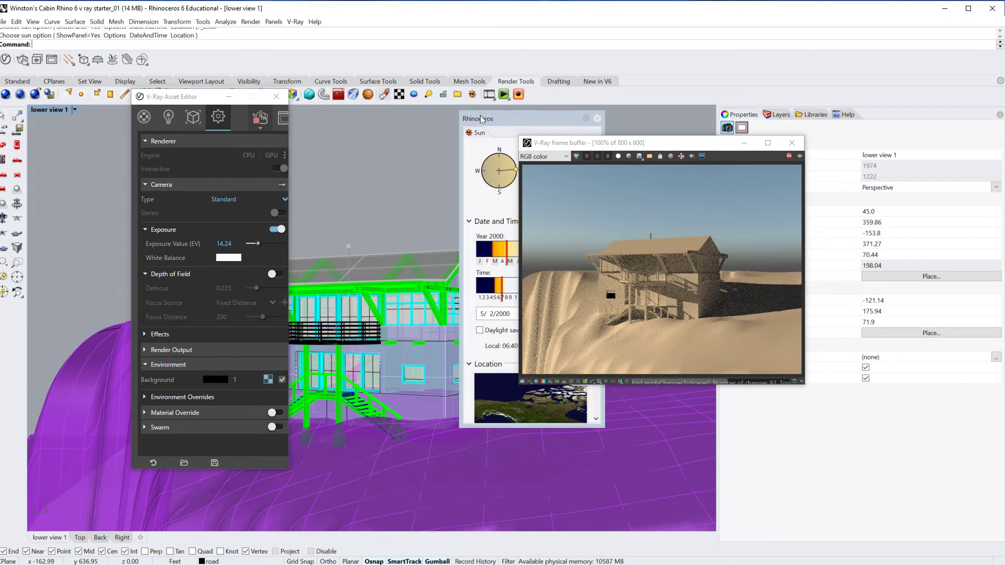
{"action": "left_click_drag", "start_coordinate": [485, 119], "coordinate": [371, 124]}
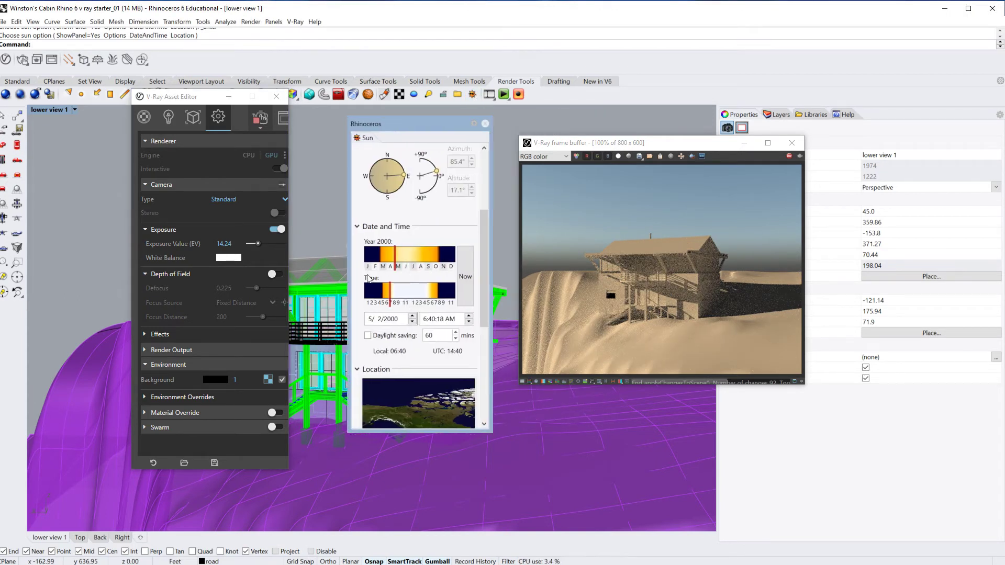
{"action": "left_click", "coordinate": [393, 294]}
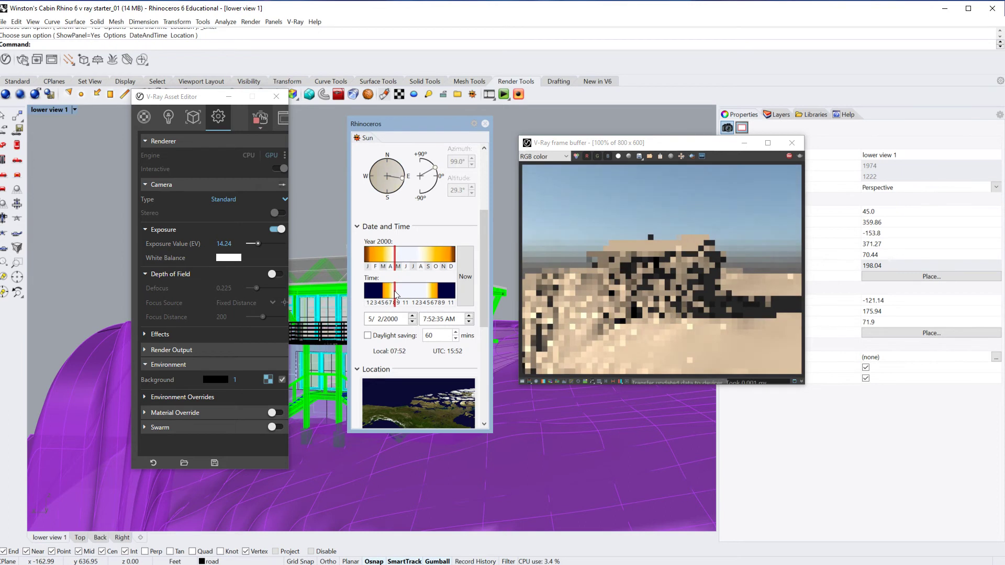
{"action": "left_click", "coordinate": [395, 295]}
{"action": "left_click_drag", "start_coordinate": [395, 295], "coordinate": [389, 295]}
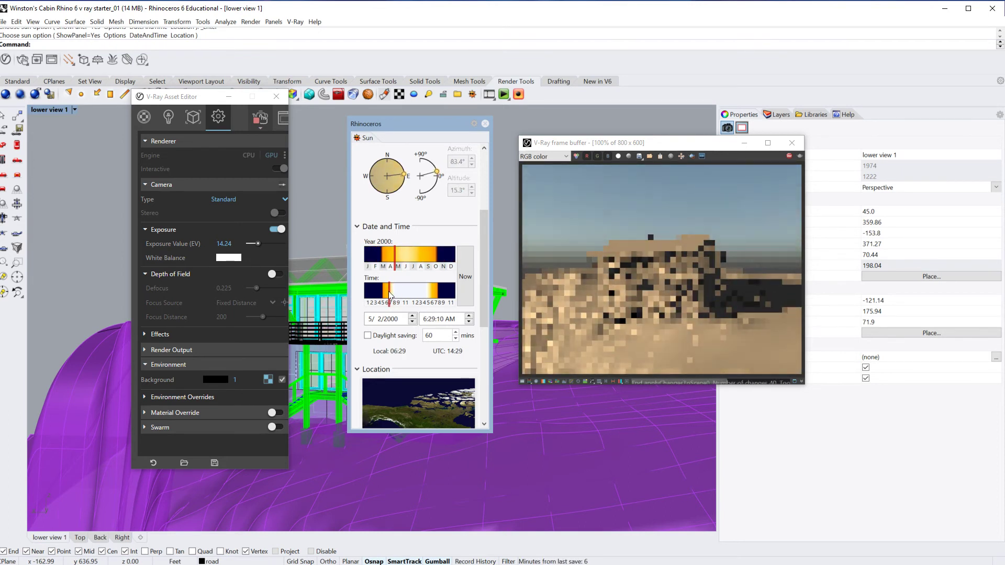
{"action": "left_click", "coordinate": [259, 245]}
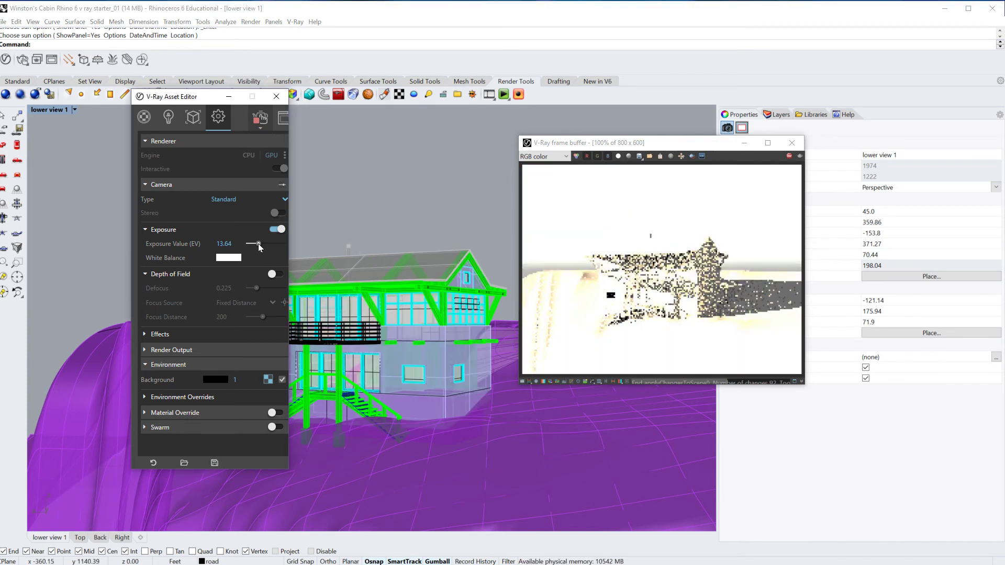
{"action": "left_click_drag", "start_coordinate": [258, 245], "coordinate": [261, 245]}
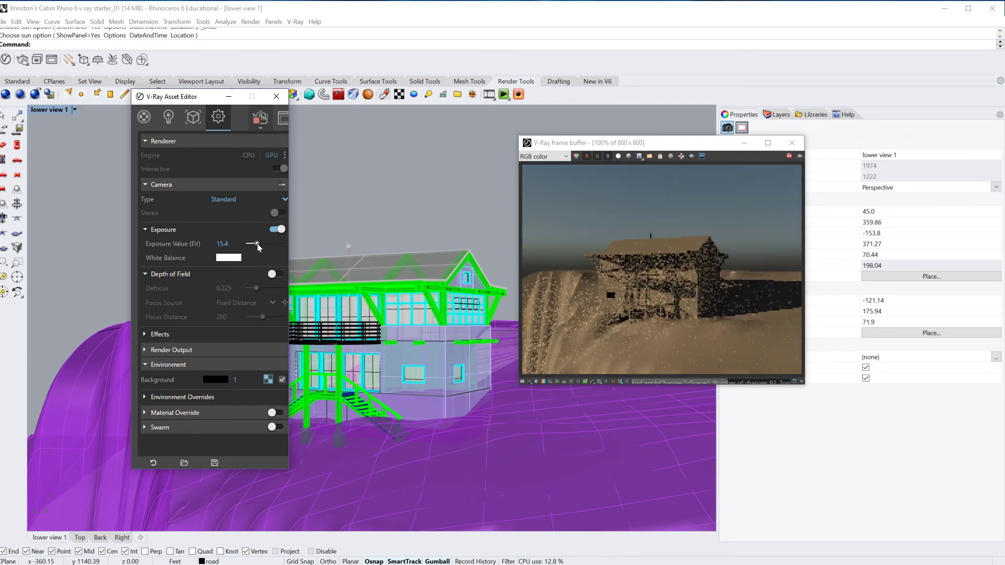
Set the sun's time to about 7:08 AM and the camera's exposure value to 14.24.
{"action": "left_click", "coordinate": [473, 95]}
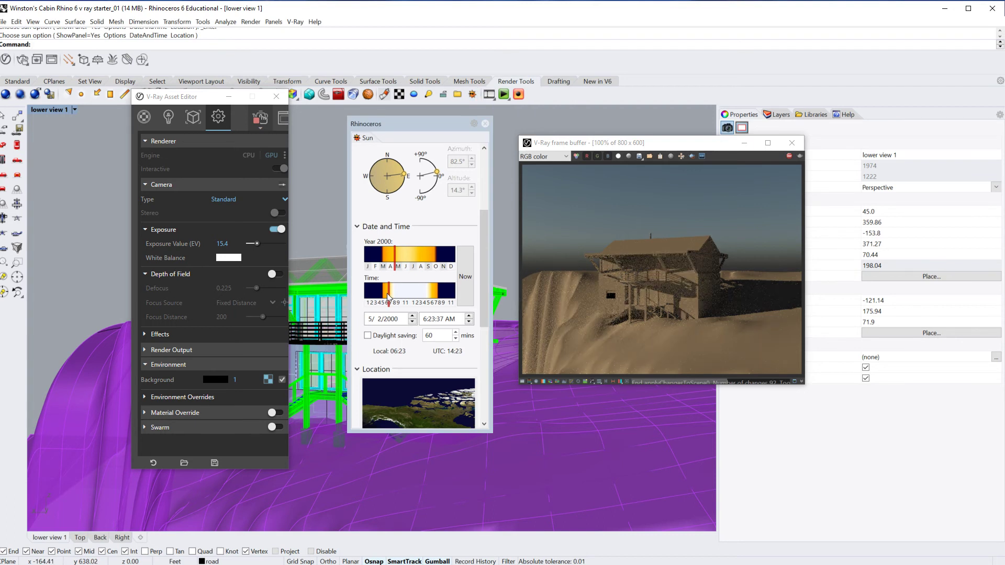
{"action": "left_click_drag", "start_coordinate": [389, 297], "coordinate": [393, 297]}
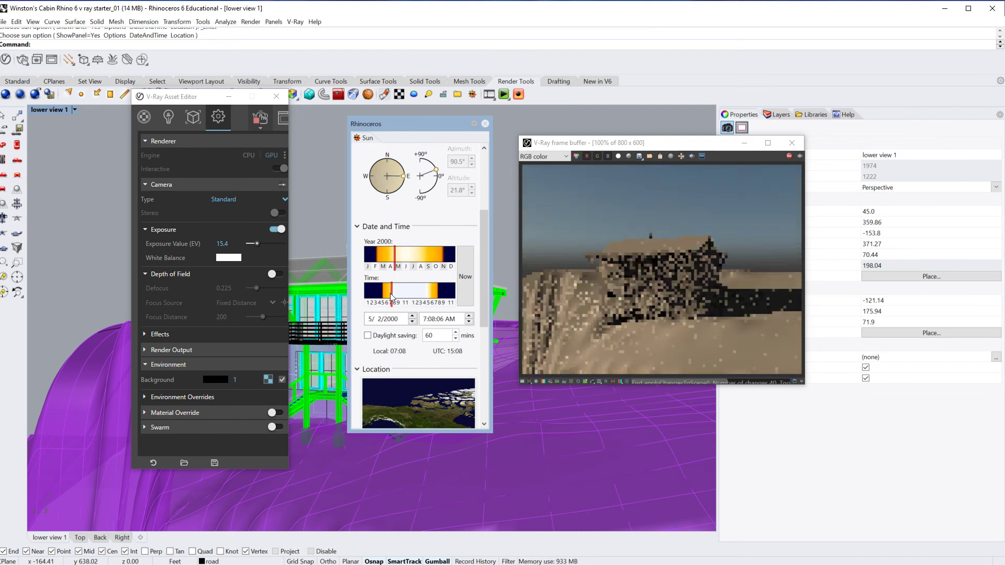
{"action": "left_click", "coordinate": [259, 244]}
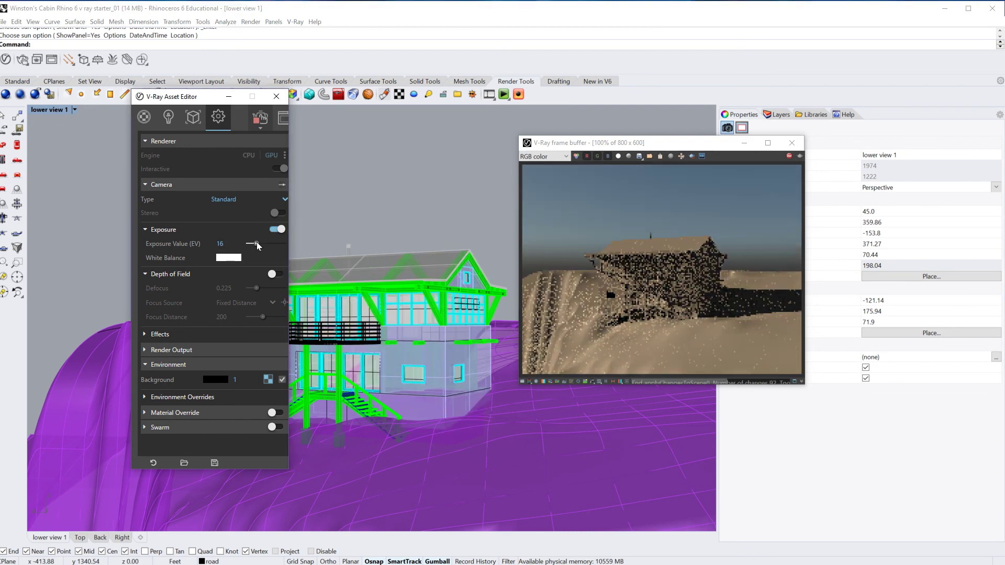
{"action": "left_click_drag", "start_coordinate": [257, 246], "coordinate": [259, 246]}
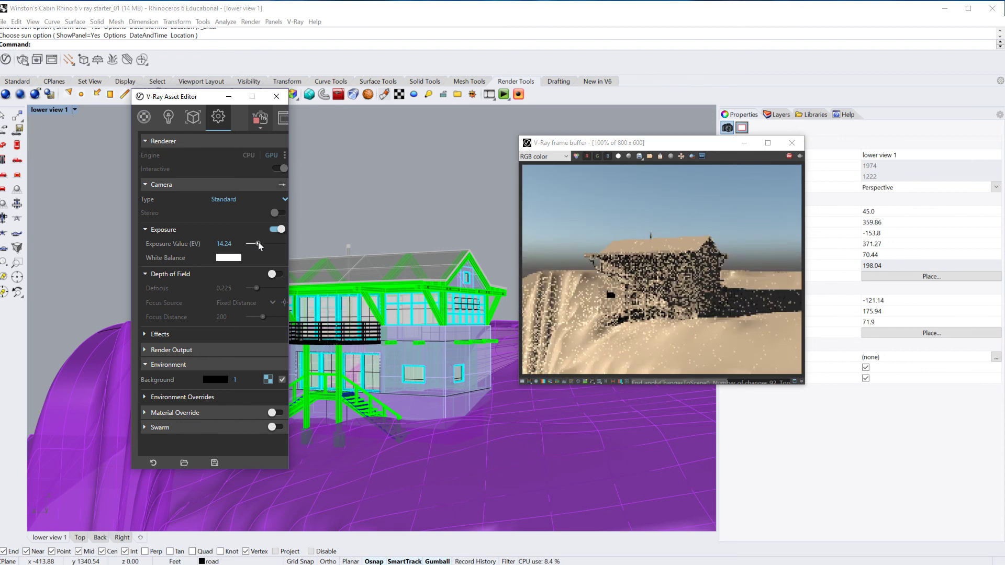